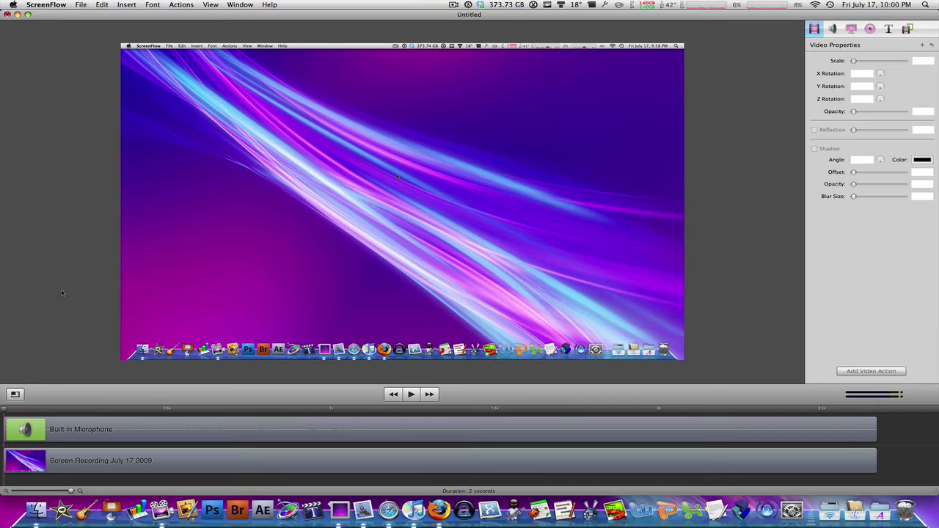
# Step: Play the two-second recording from the start of the timeline
pyautogui.press('space')
# Step: Open the export sheet, keep the customized Web – High preset, and open its movie settings
pyautogui.click(81, 5)
pyautogui.click(58, 154)
pyautogui.press('super+e')
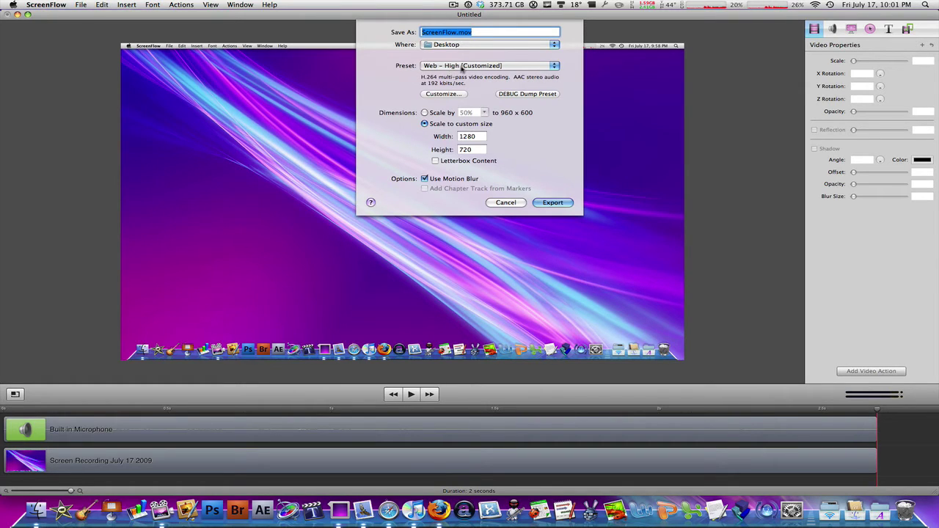
pyautogui.click(462, 68)
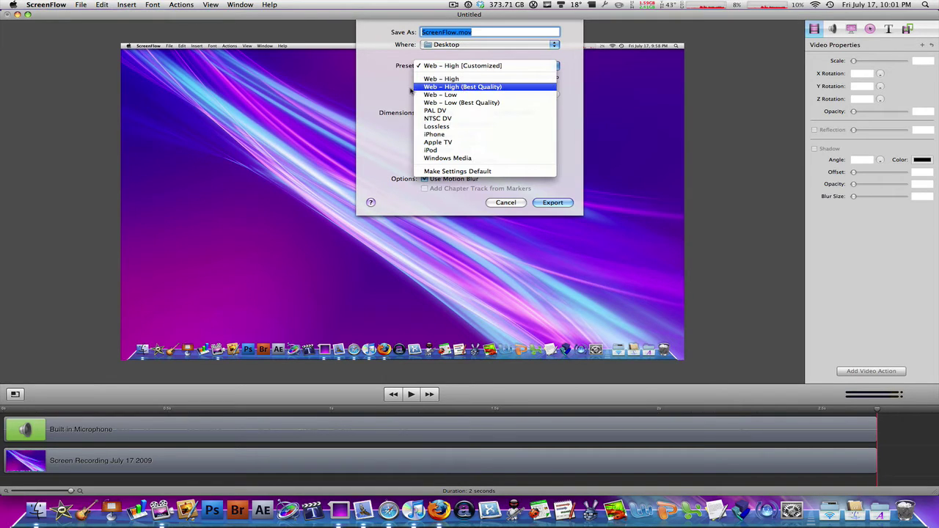
pyautogui.click(396, 85)
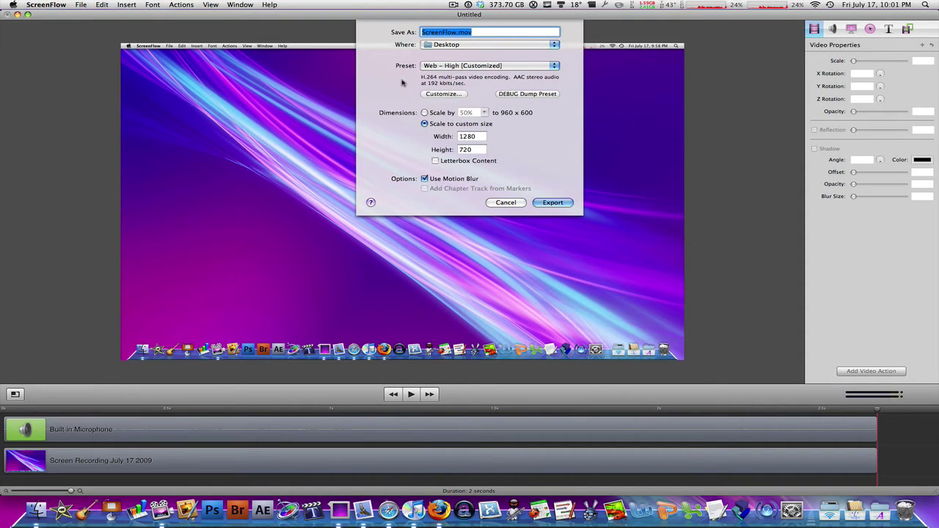
pyautogui.click(444, 94)
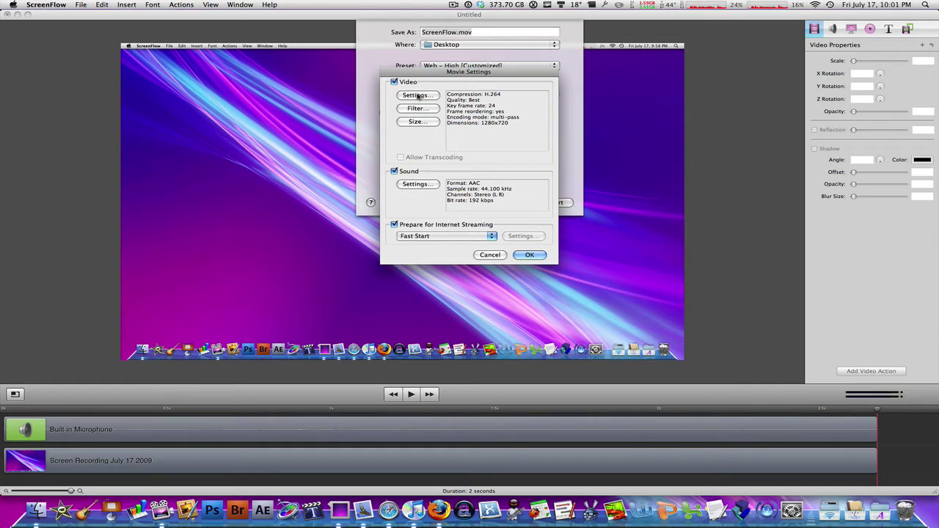
# Step: Leave compression at H.264 with Current frame rate and drag Quality up to Best
pyautogui.click(419, 96)
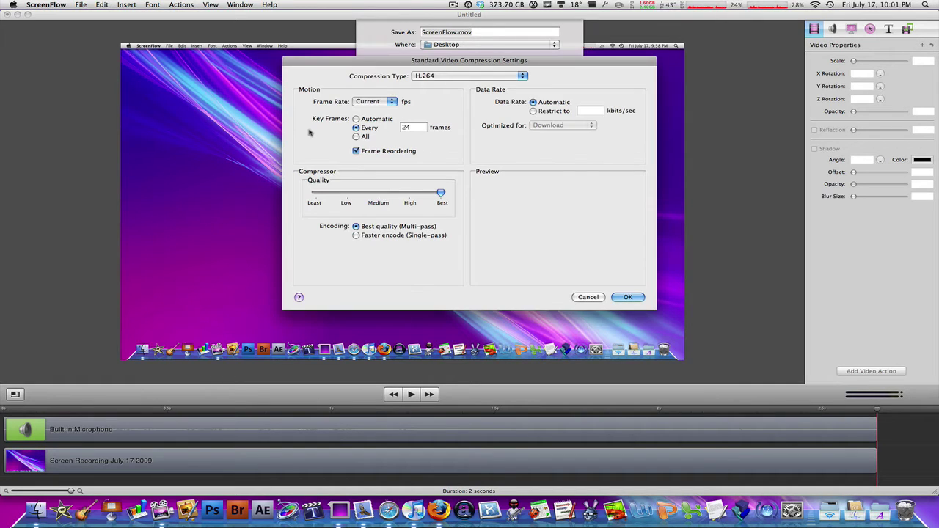
pyautogui.click(445, 77)
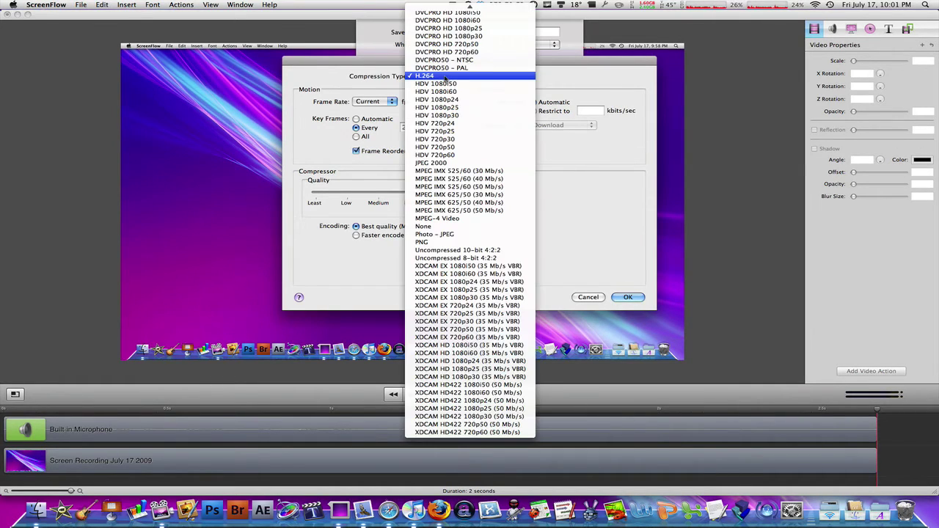
pyautogui.click(445, 76)
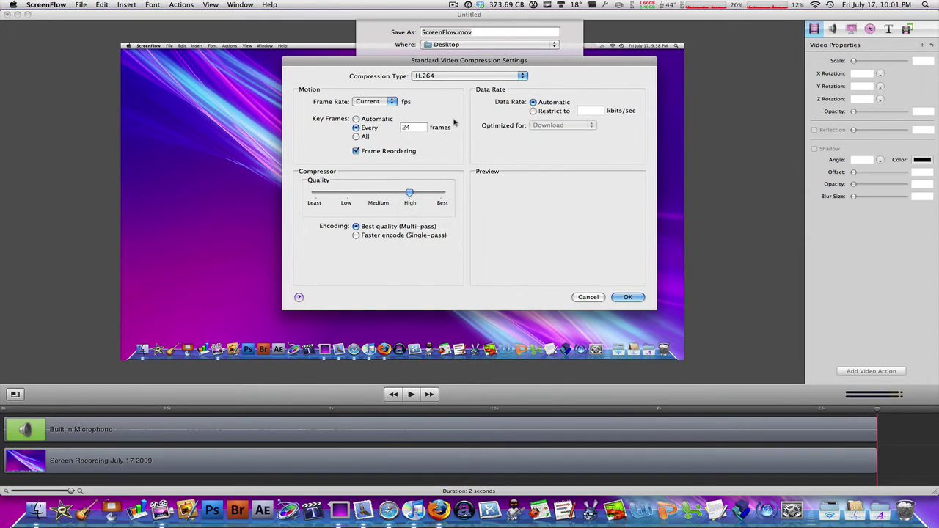
pyautogui.click(375, 104)
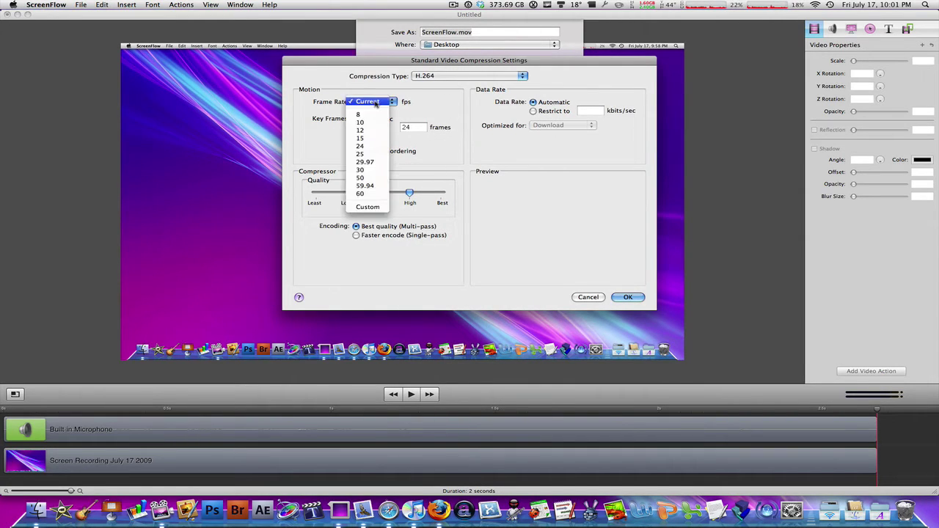
pyautogui.click(376, 102)
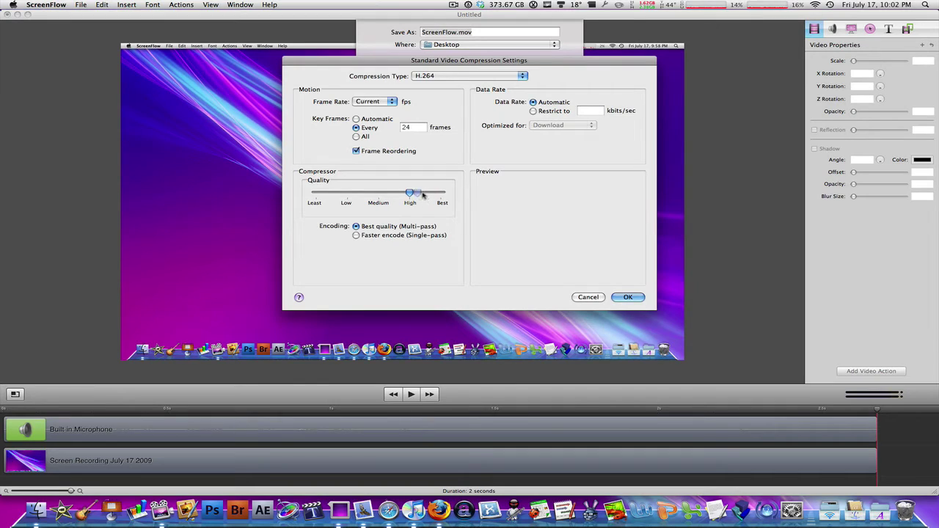
pyautogui.moveTo(410, 193); pyautogui.dragTo(441, 193)
# Step: Confirm the Best-quality H.264 settings and close the Filter list without adding a filter
pyautogui.click(630, 297)
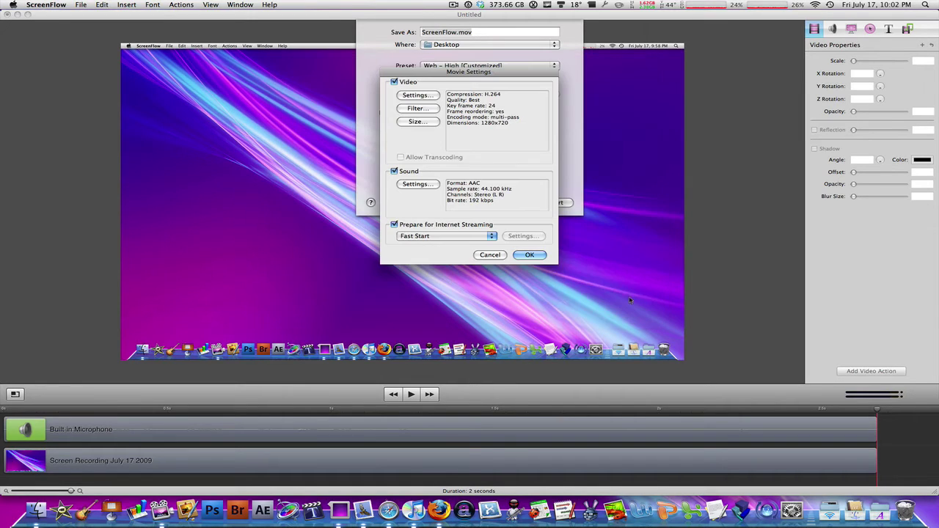
pyautogui.click(409, 109)
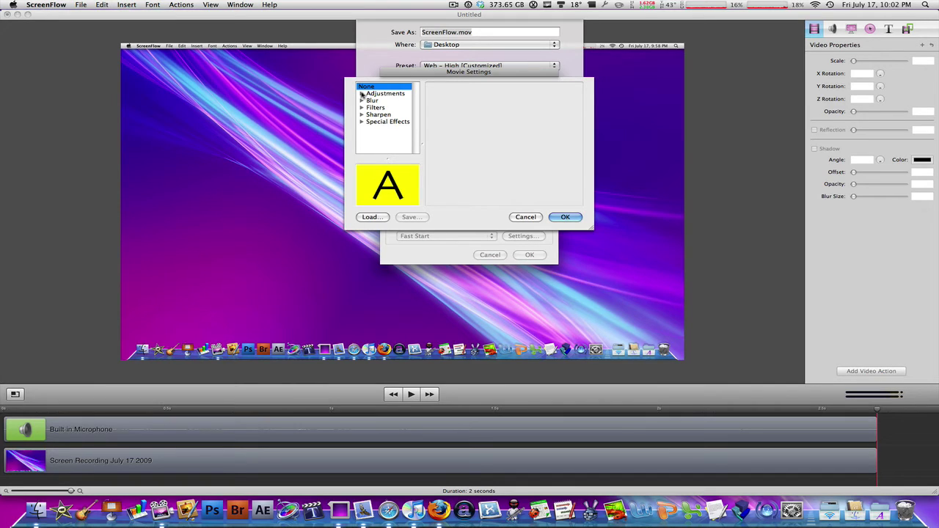
pyautogui.click(362, 94)
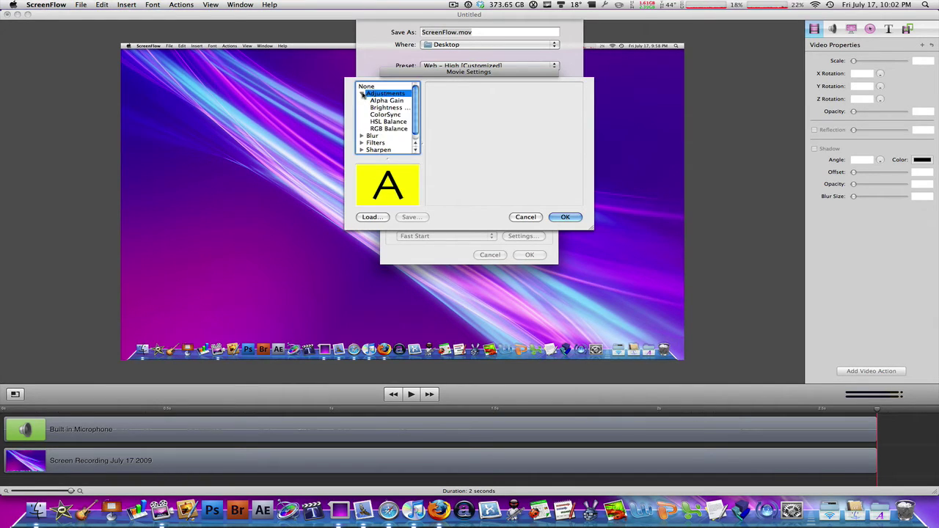
pyautogui.click(378, 101)
pyautogui.click(361, 94)
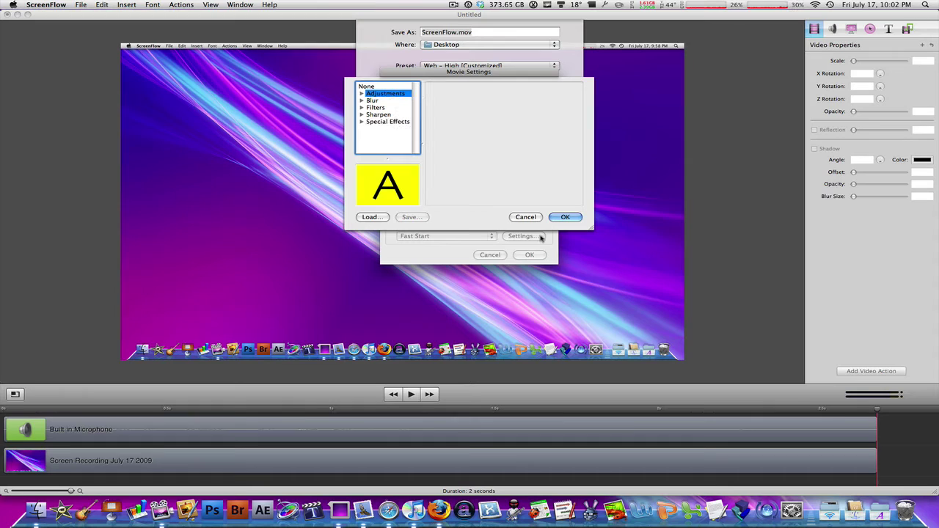
pyautogui.click(526, 218)
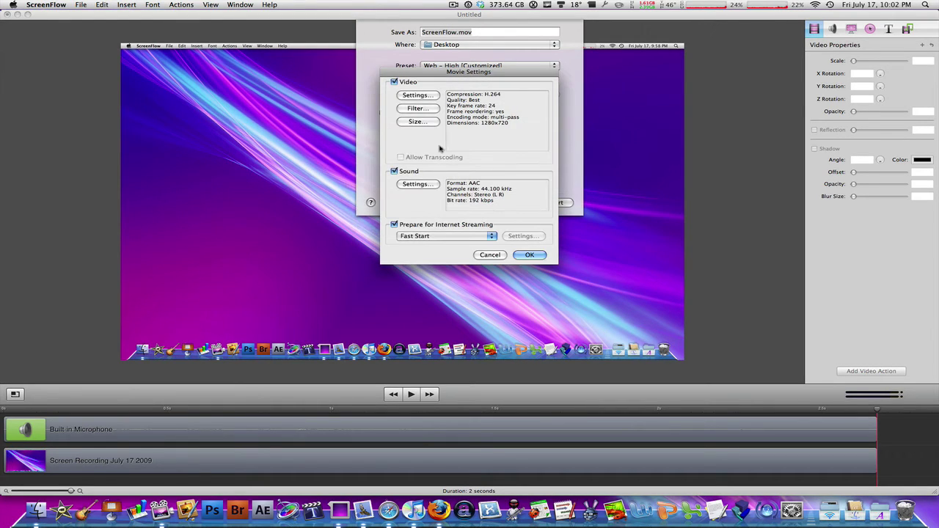
# Step: Choose 1280 x 720 HD as the exported movie's dimensions in Size settings
pyautogui.click(421, 123)
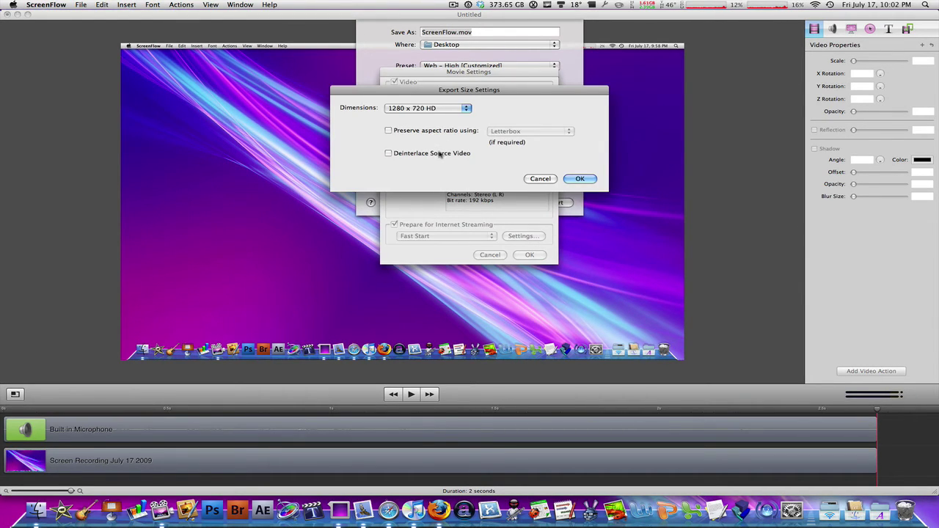
pyautogui.click(433, 112)
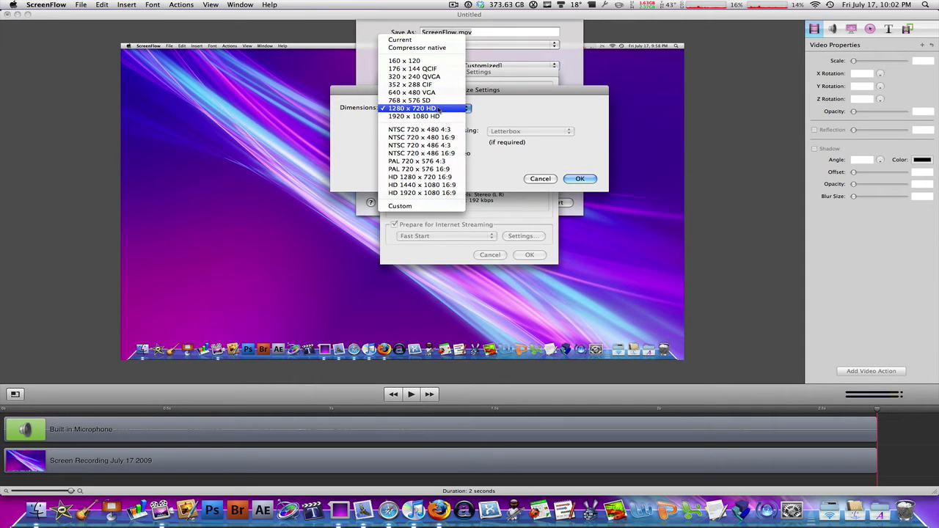
pyautogui.click(438, 109)
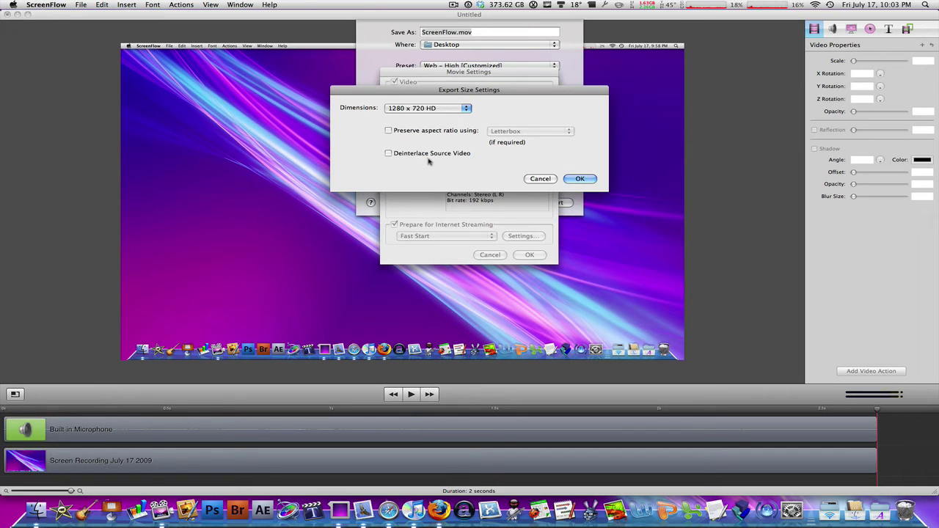
pyautogui.click(579, 178)
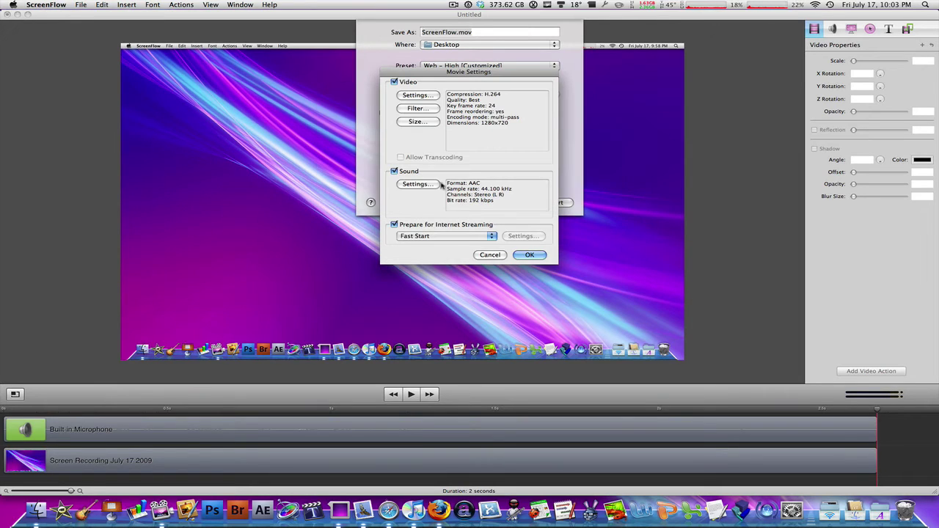
pyautogui.click(408, 183)
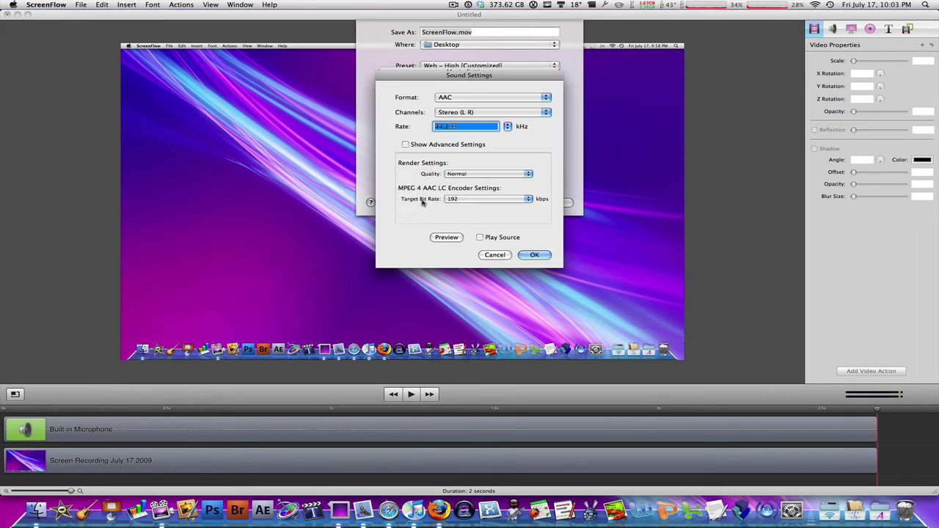
pyautogui.click(451, 129)
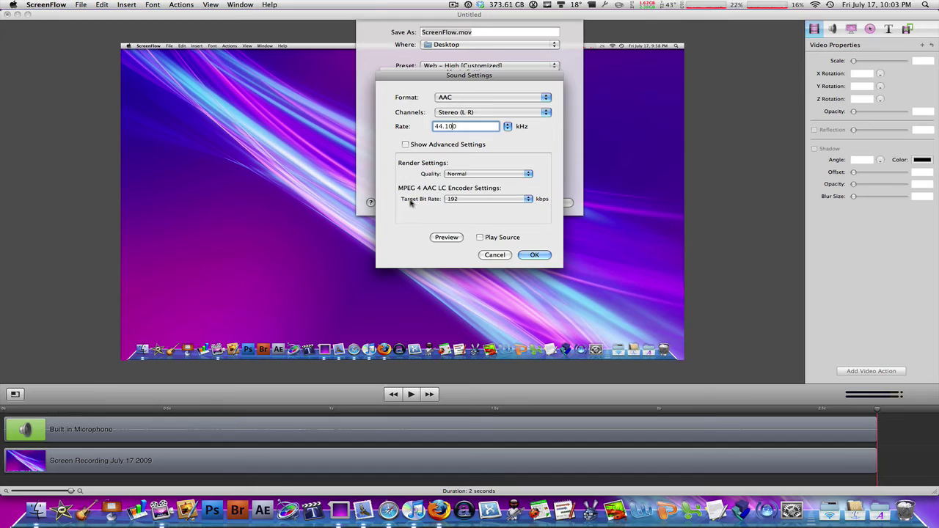
pyautogui.click(467, 199)
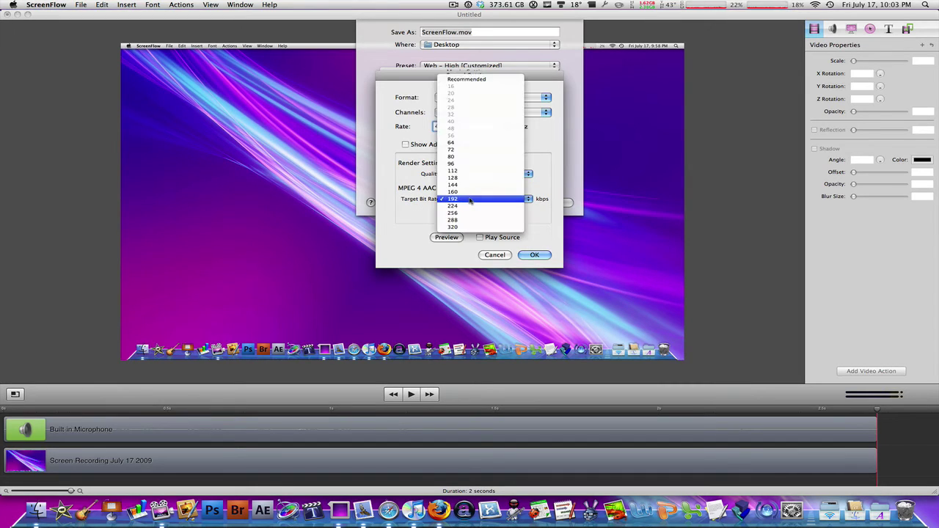
pyautogui.click(470, 200)
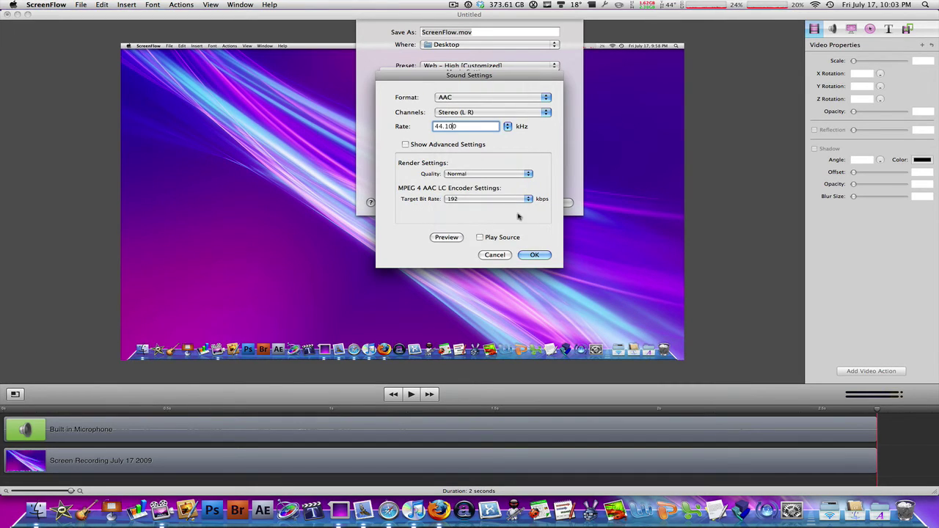
pyautogui.click(536, 255)
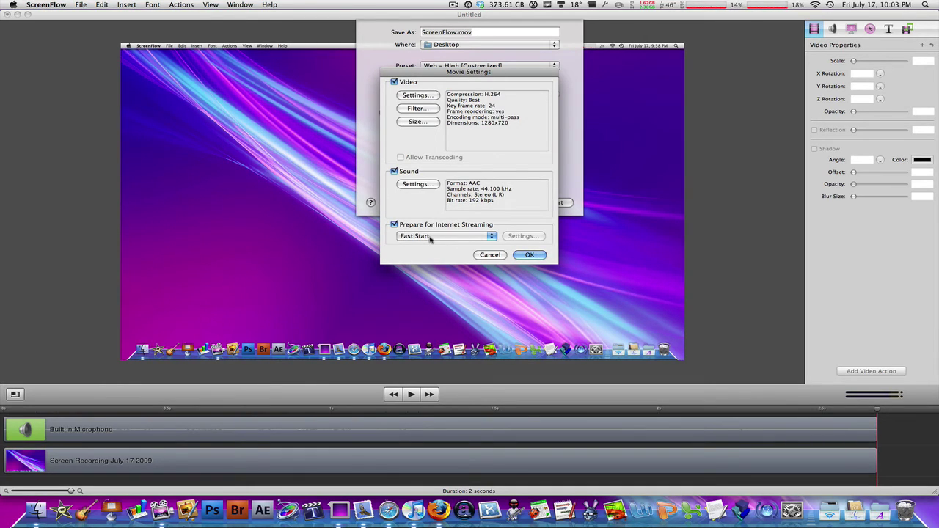
pyautogui.click(430, 238)
# Step: Keep Fast Start streaming enabled and confirm the Movie Settings
pyautogui.click(425, 236)
pyautogui.click(535, 258)
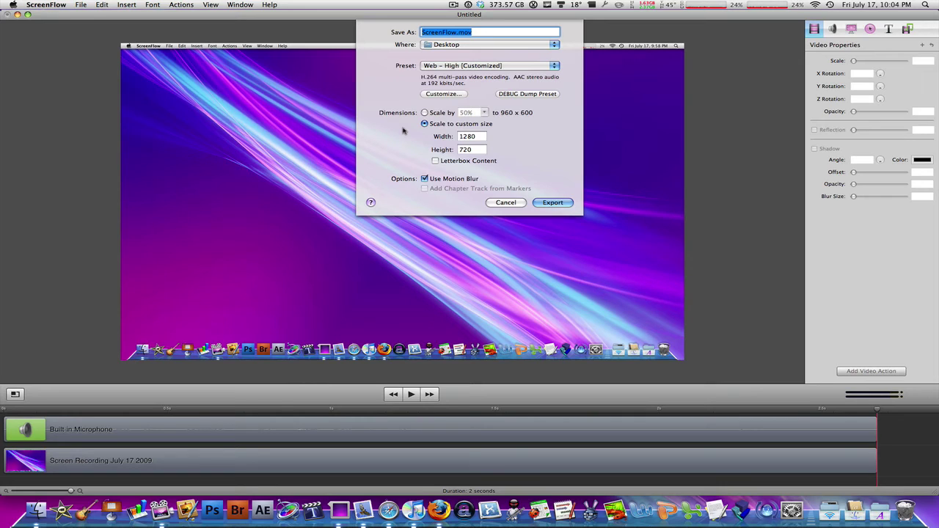
# Step: Name the export TEST and make the customized Web – High settings the default
pyautogui.write('TEST')
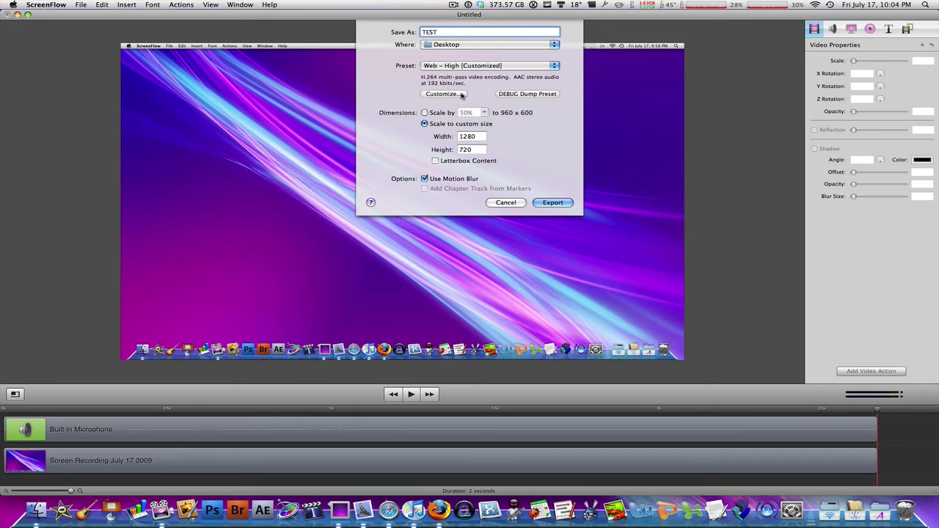
pyautogui.click(472, 67)
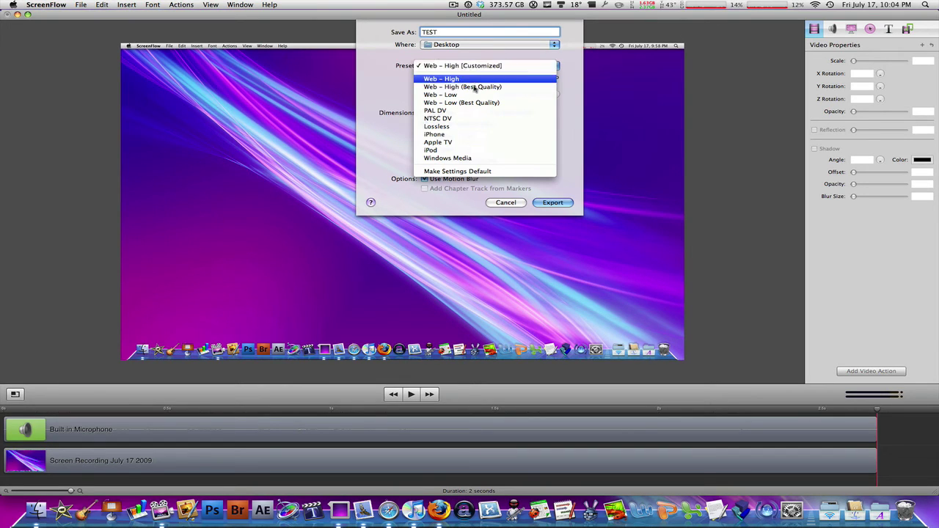
pyautogui.click(486, 172)
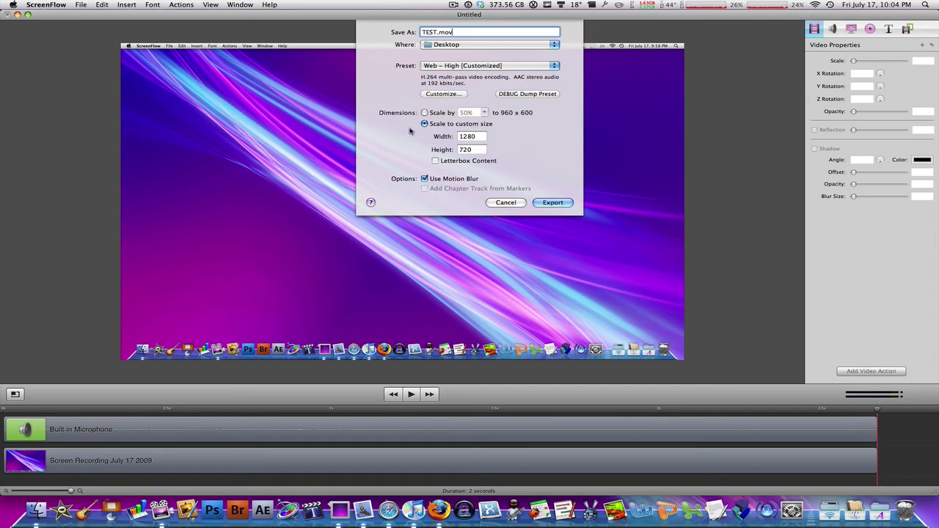
# Step: Keep Web – High [Customized] selected and export TEST.mov to the Desktop
pyautogui.click(469, 67)
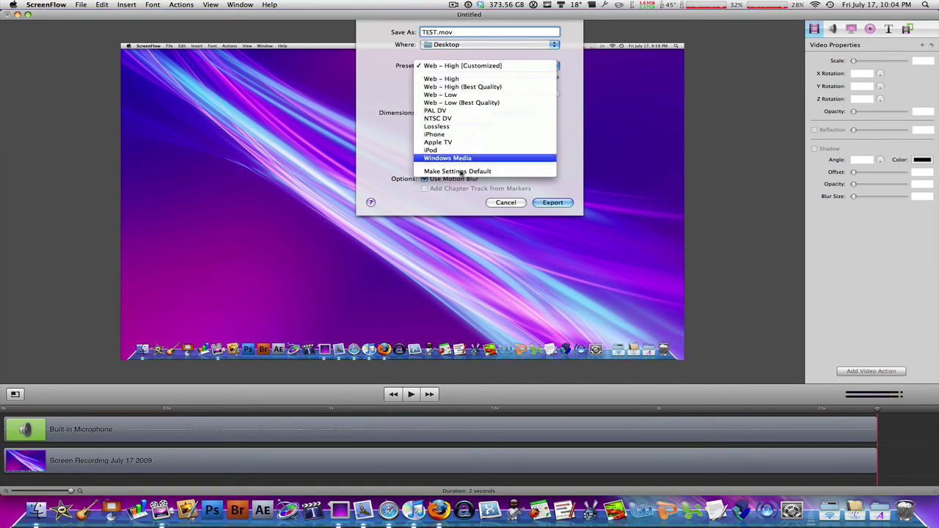
pyautogui.click(394, 98)
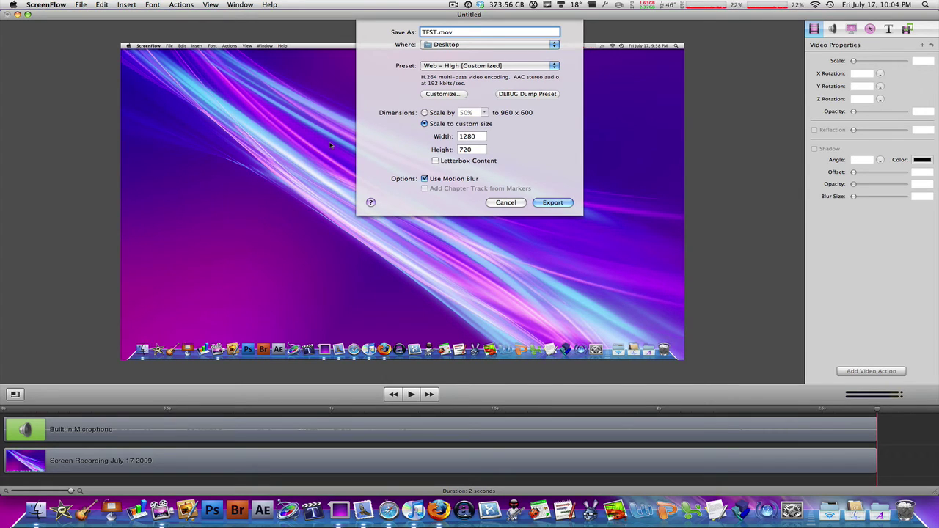
pyautogui.click(555, 204)
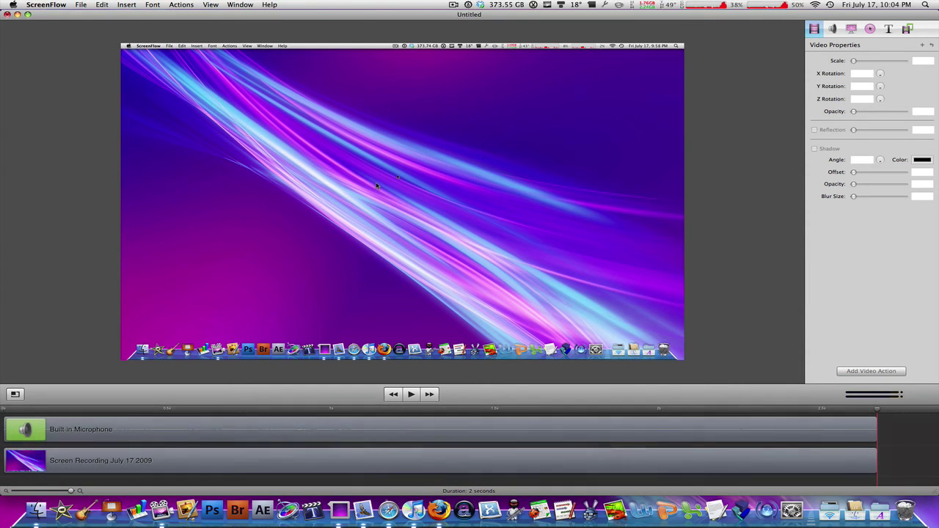
pyautogui.press('super+h')
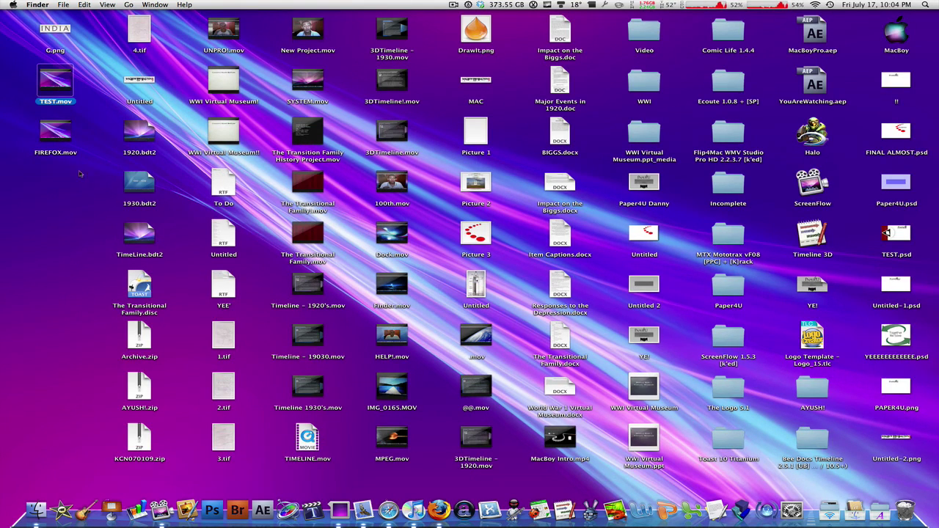
pyautogui.press('space')
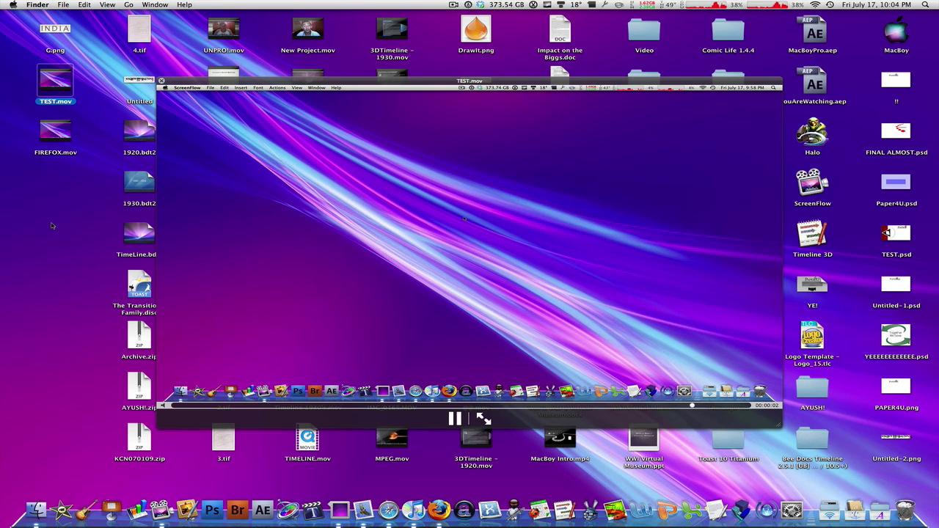
pyautogui.press('space')
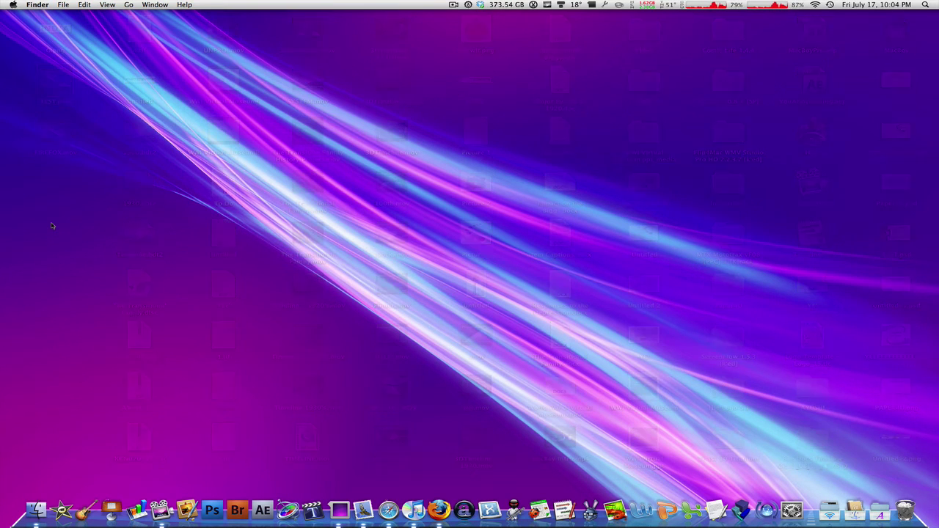